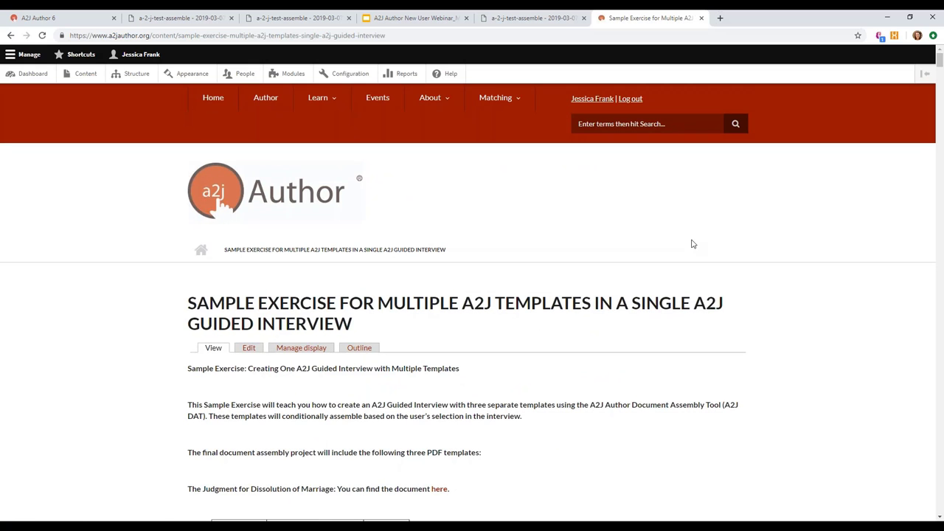
Scroll the sample exercise page down to step 9's 'New page' instructions for 6-Testified.
left_click_drag(939, 57, 940, 352)
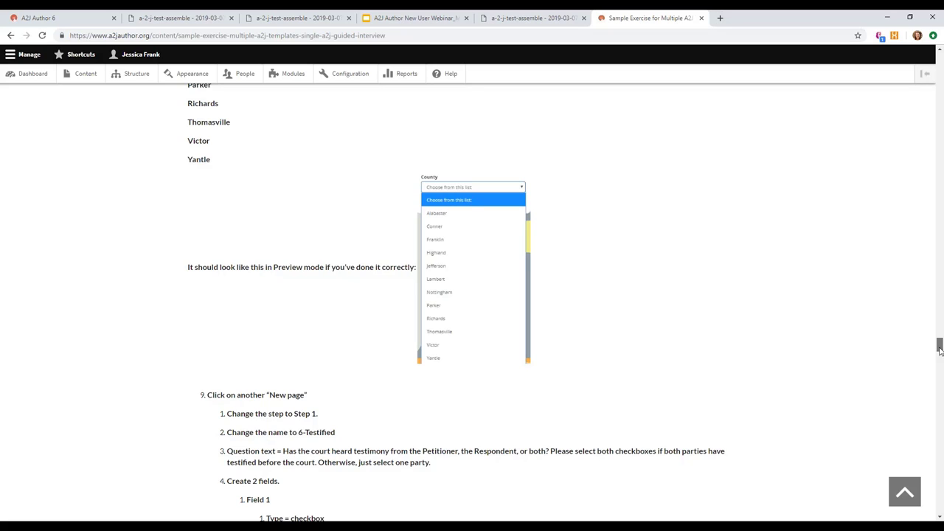
left_click_drag(940, 352, 940, 352)
View the Order of Support template, then the Non-Marital Property Form, returning to the templates list each time.
left_click(912, 498)
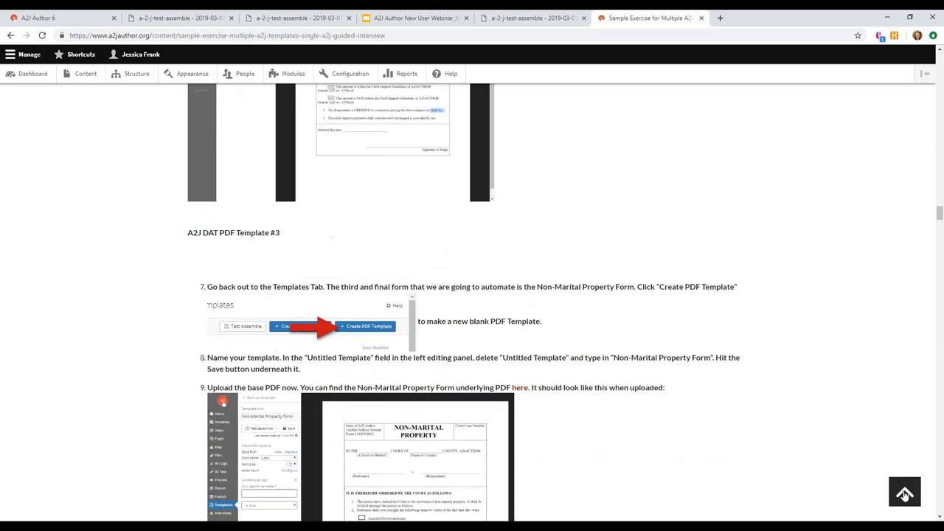
left_click(88, 16)
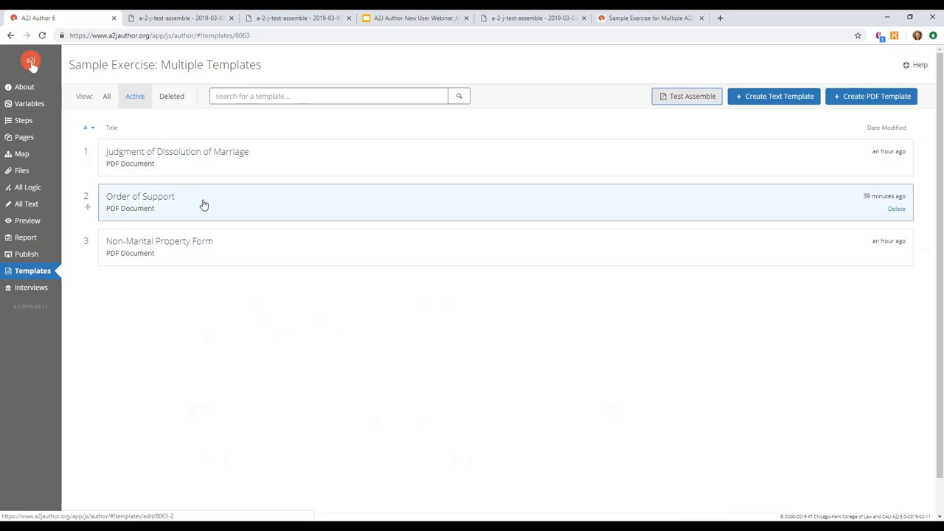
left_click(204, 204)
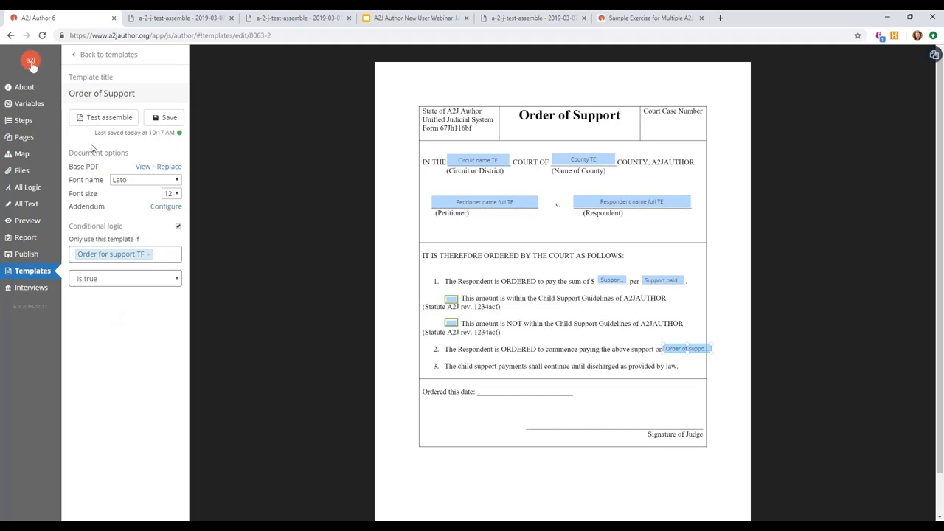
left_click(77, 59)
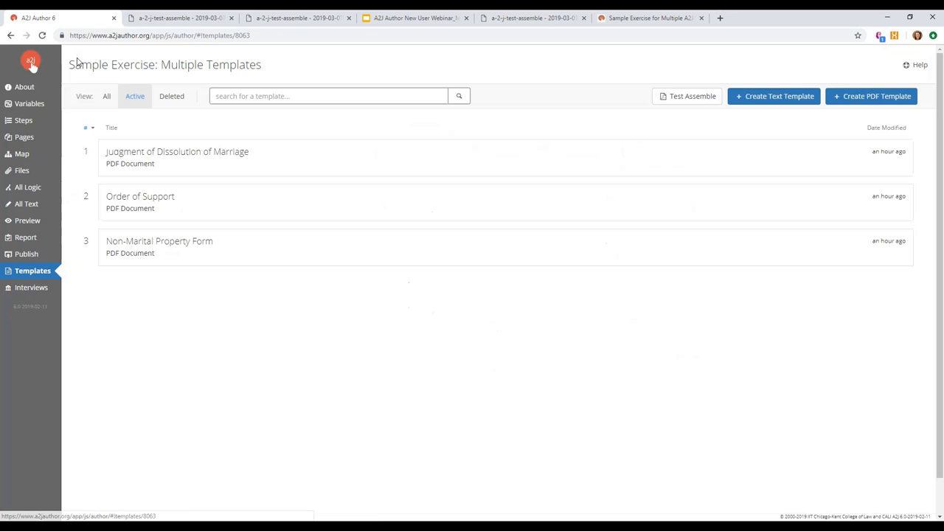
left_click(167, 243)
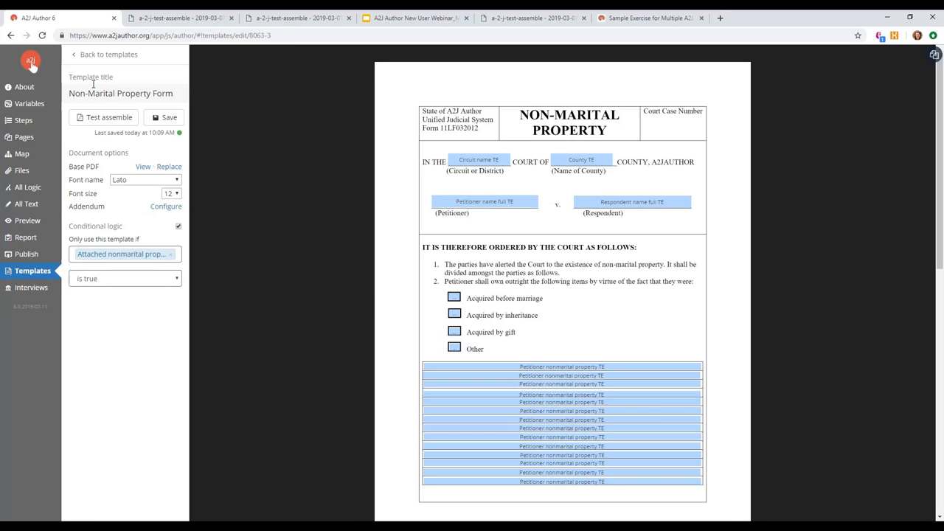
left_click(81, 55)
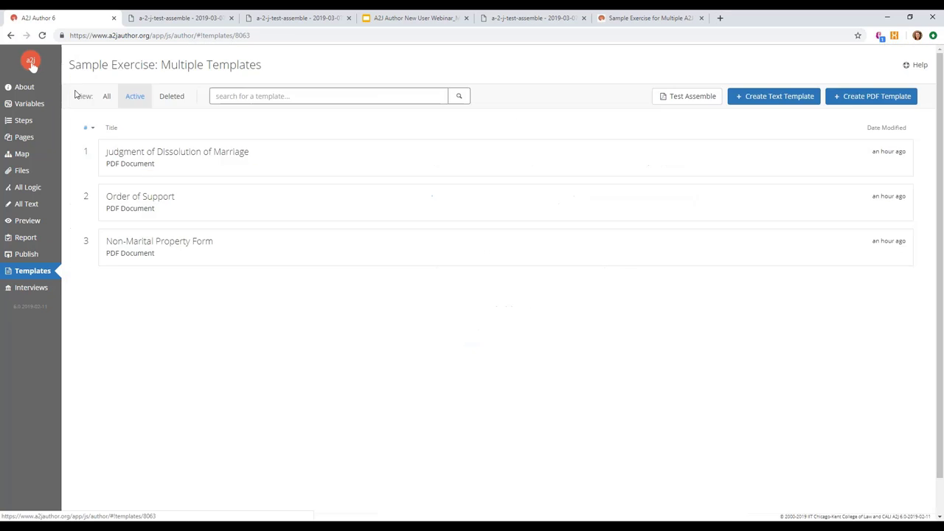
Show the Pages view, scroll through its steps from Introduction to The End, then return to Templates.
left_click(25, 137)
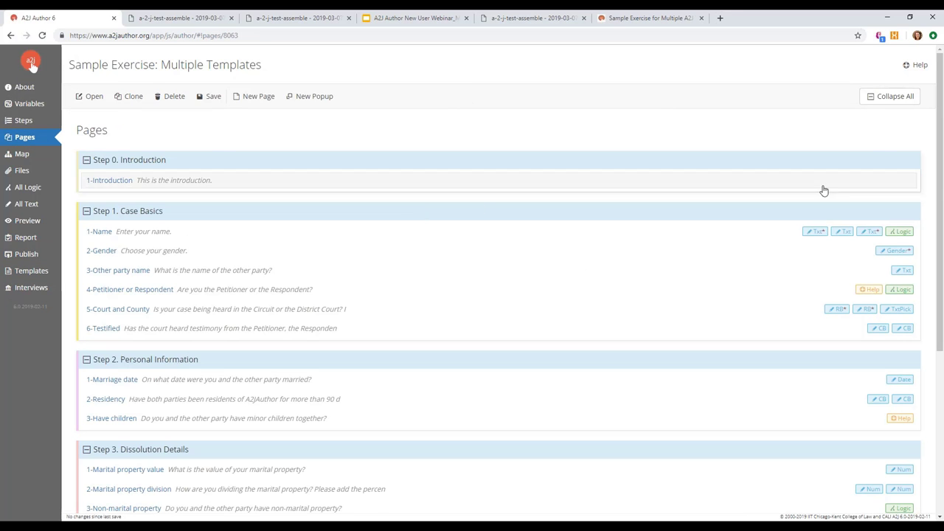
scroll(921, 143, "down", 3)
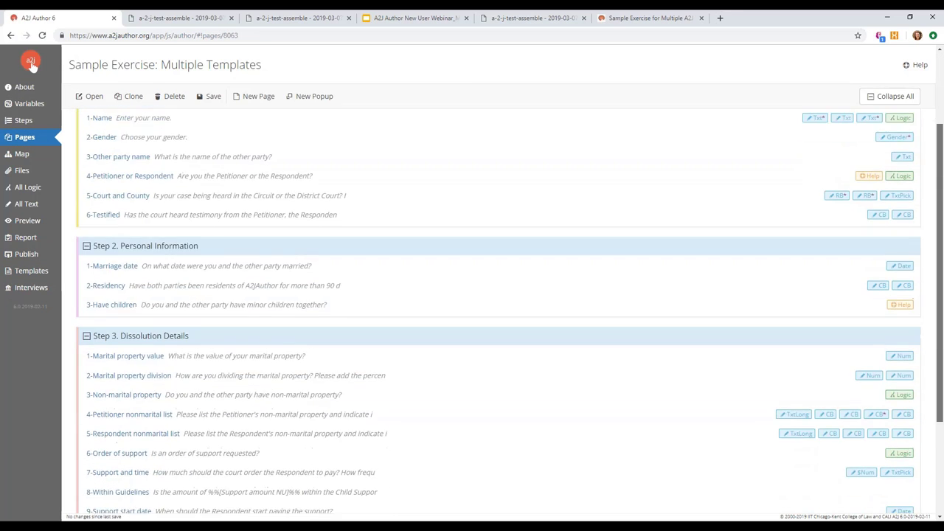
scroll(499, 310, "down", 1)
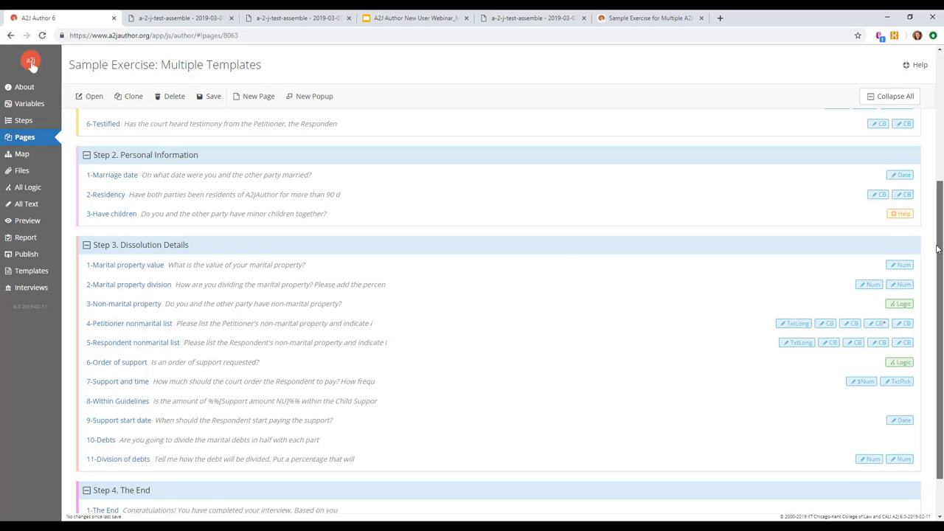
left_click_drag(937, 249, 938, 110)
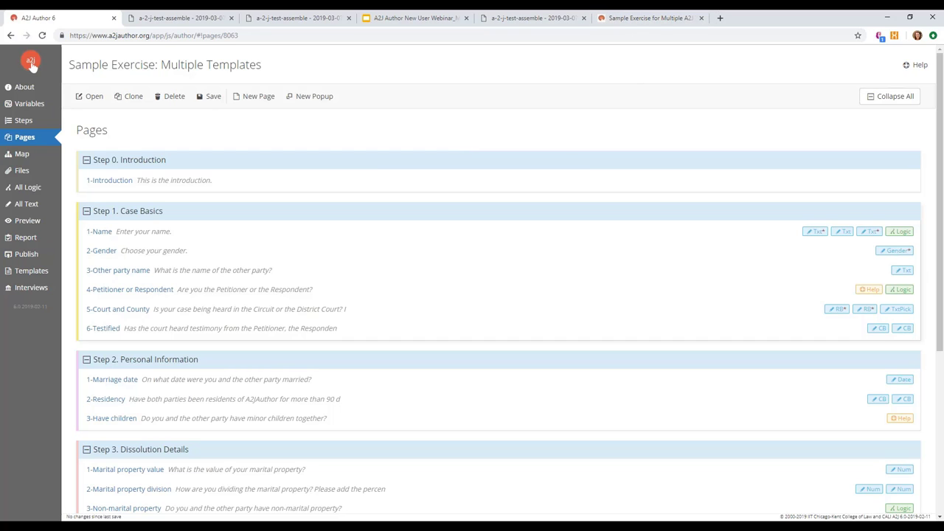
left_click(41, 277)
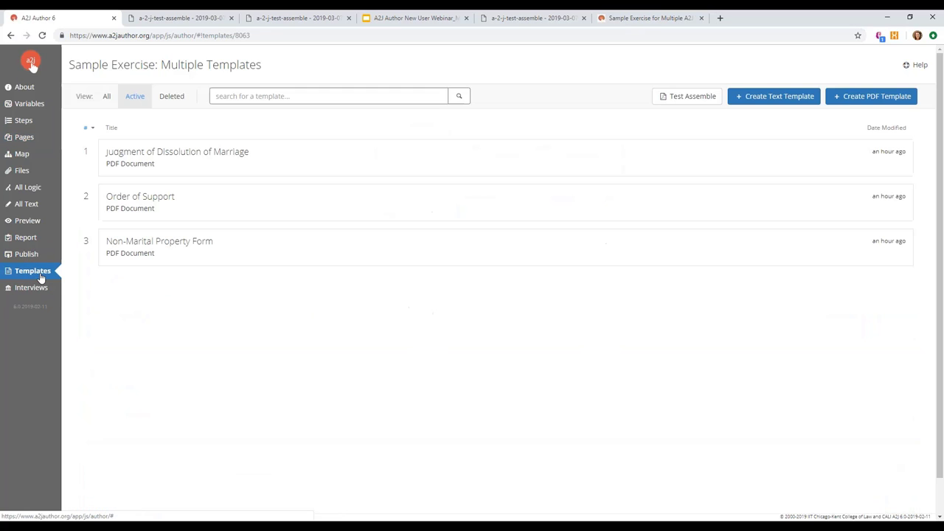
Test-assemble with 'multiple templates_all three docs.anx' loaded and save the resulting PDF to Downloads.
left_click(669, 98)
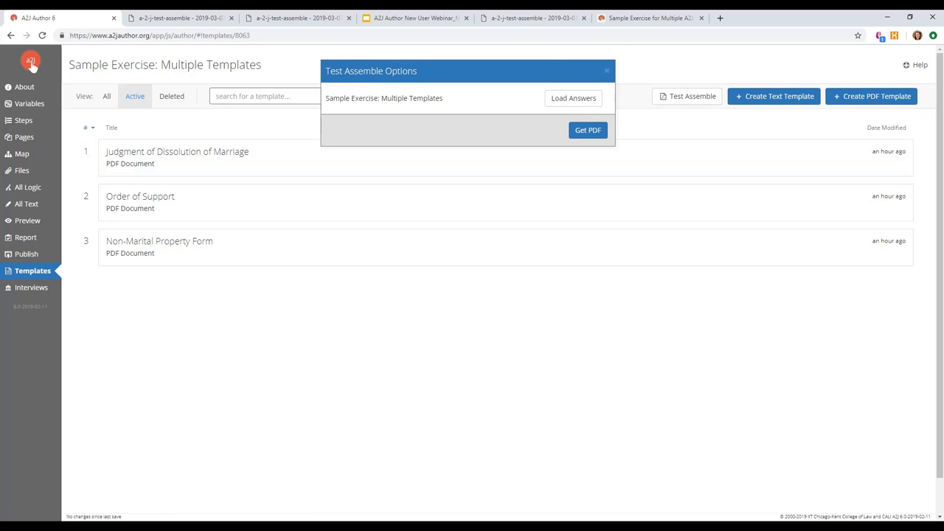
left_click(550, 104)
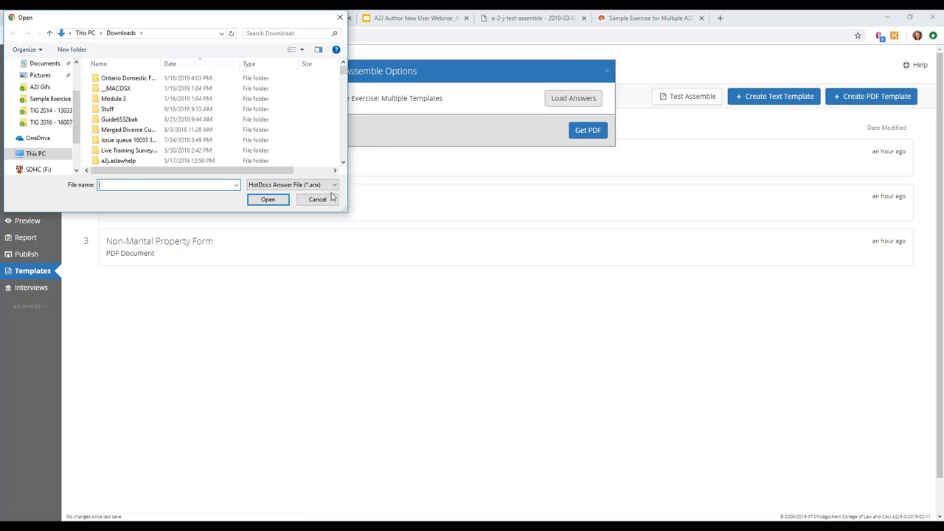
type("multi")
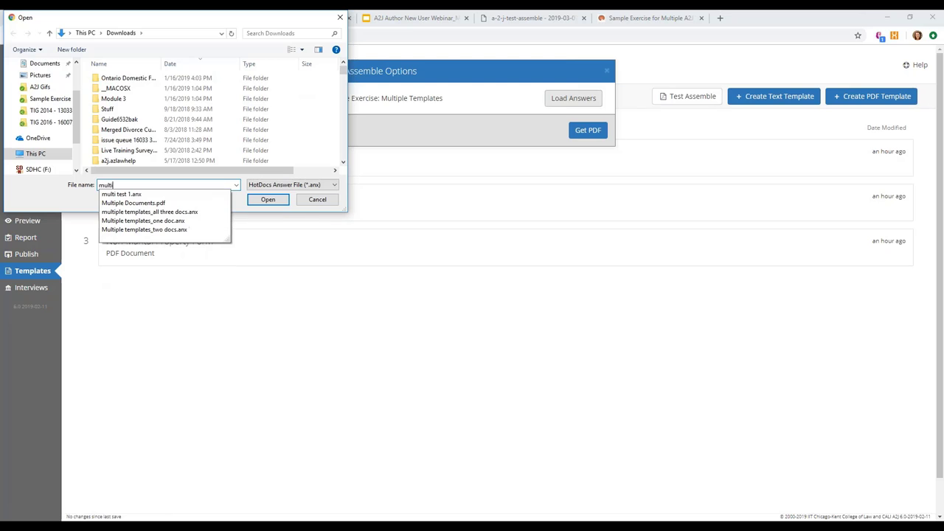
left_click(205, 216)
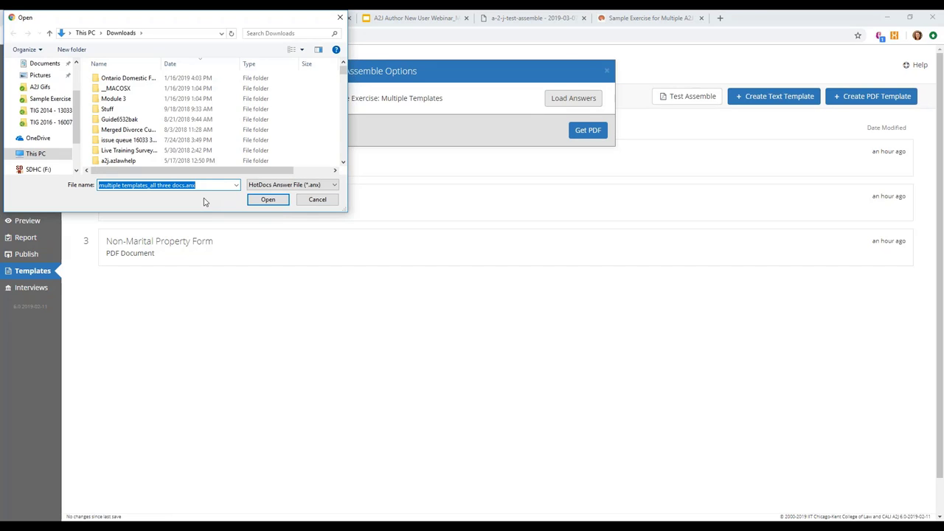
left_click(266, 204)
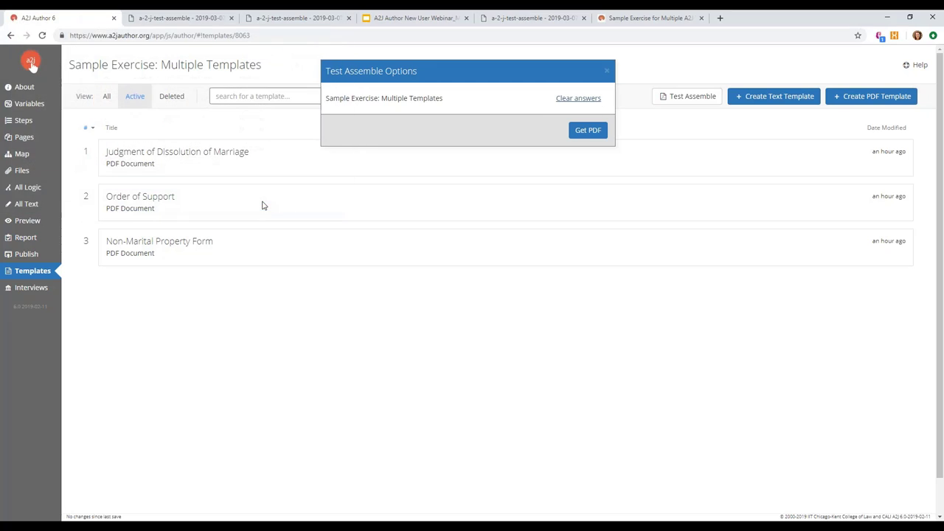
left_click(594, 132)
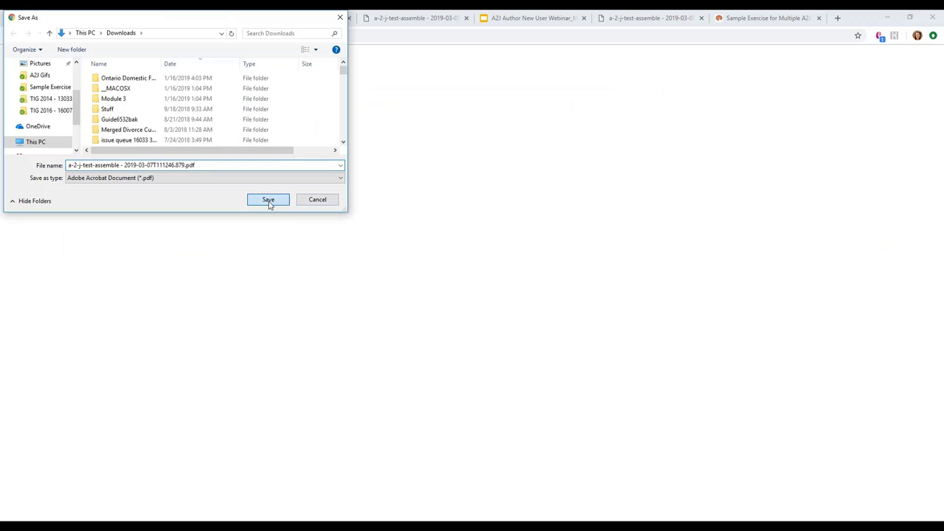
left_click(268, 201)
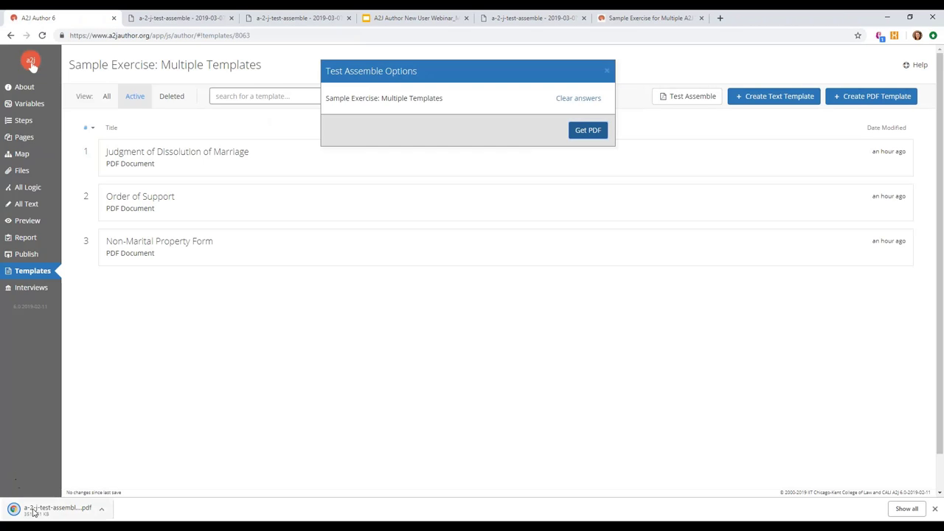
left_click(33, 511)
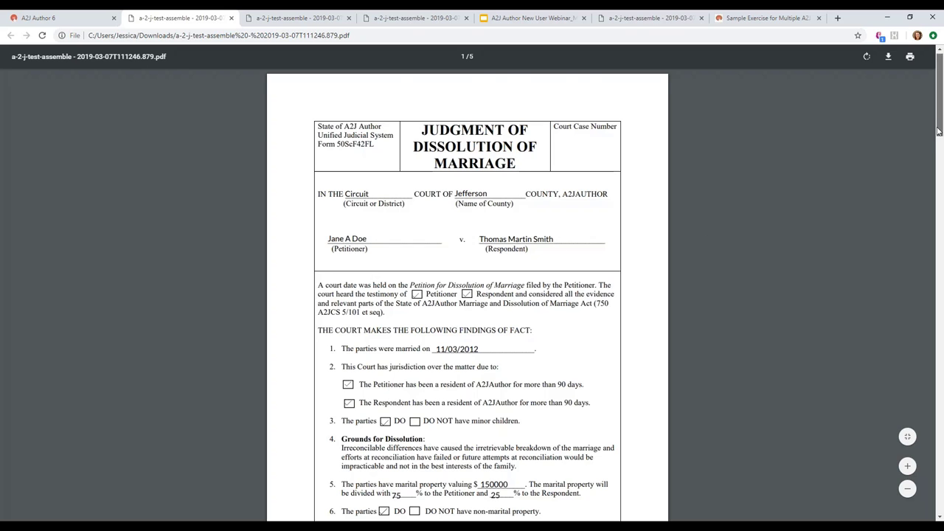
left_click_drag(939, 132, 941, 208)
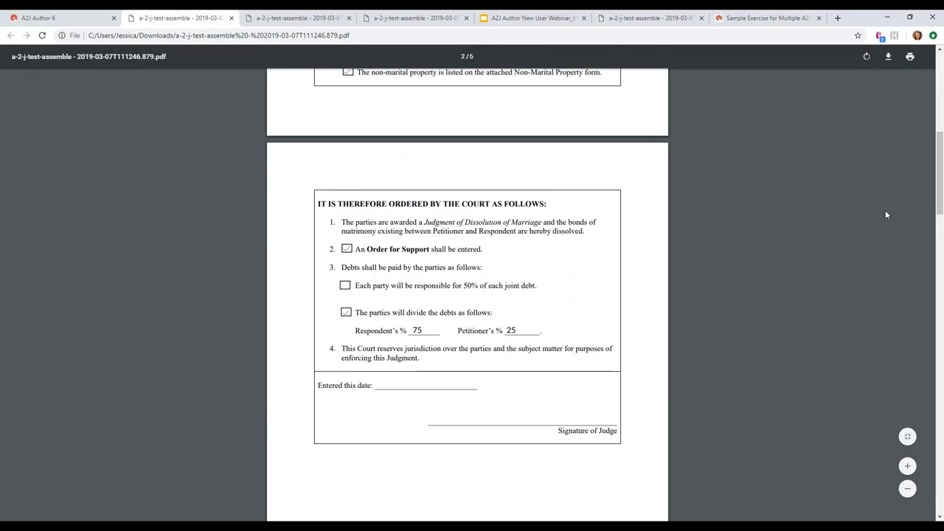
left_click_drag(942, 177, 942, 155)
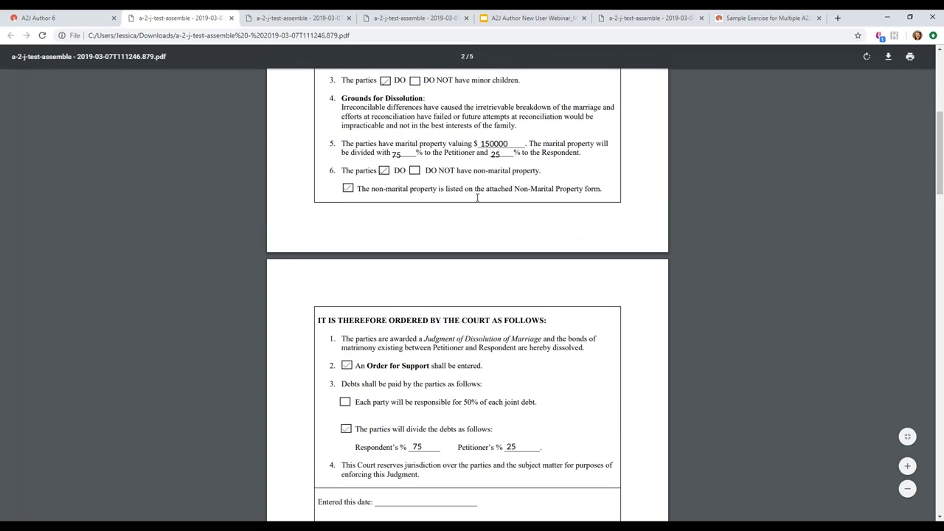
left_click_drag(942, 162, 941, 291)
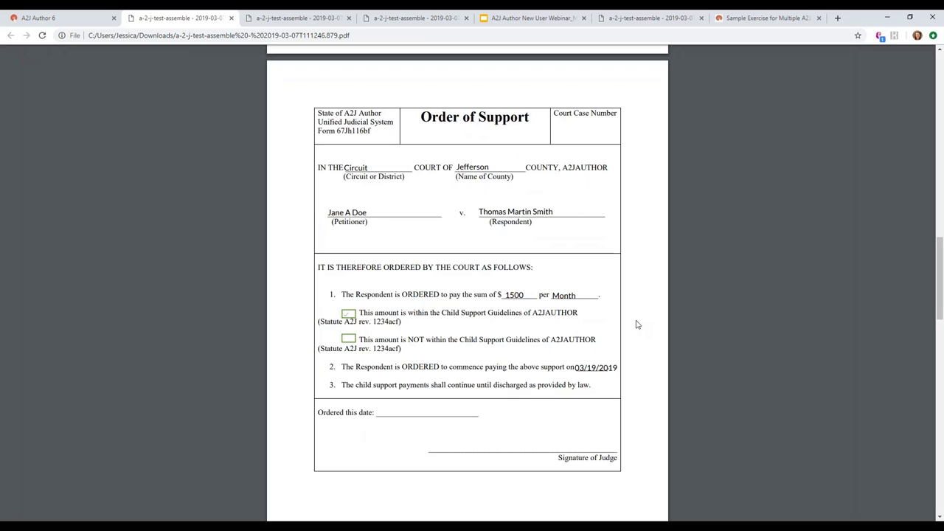
left_click_drag(938, 280, 942, 372)
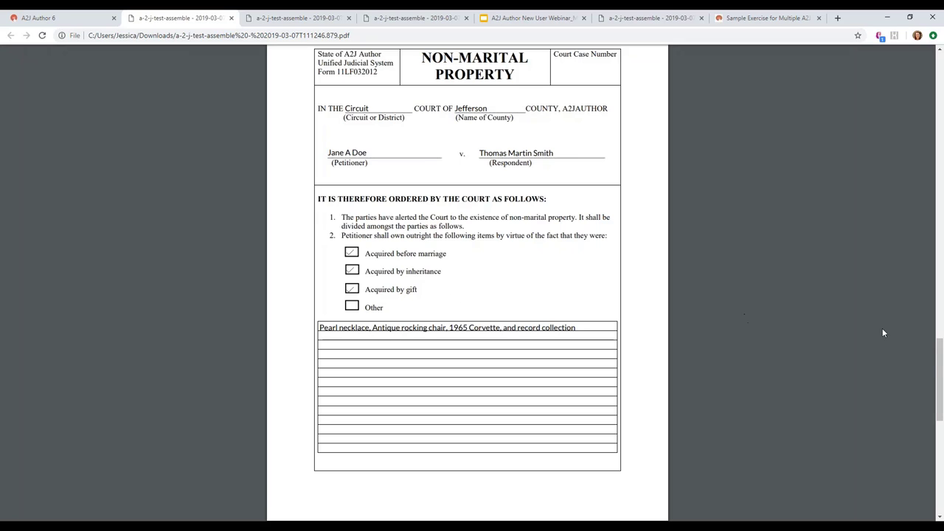
scroll(649, 430, "down", 5)
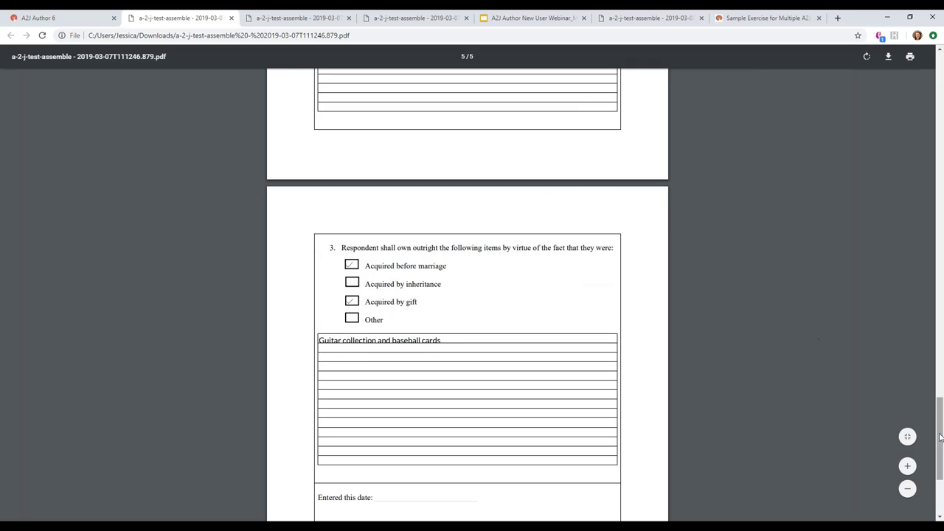
scroll(939, 334, "down", 1)
scroll(939, 333, "up", 1)
left_click_drag(939, 333, 925, 54)
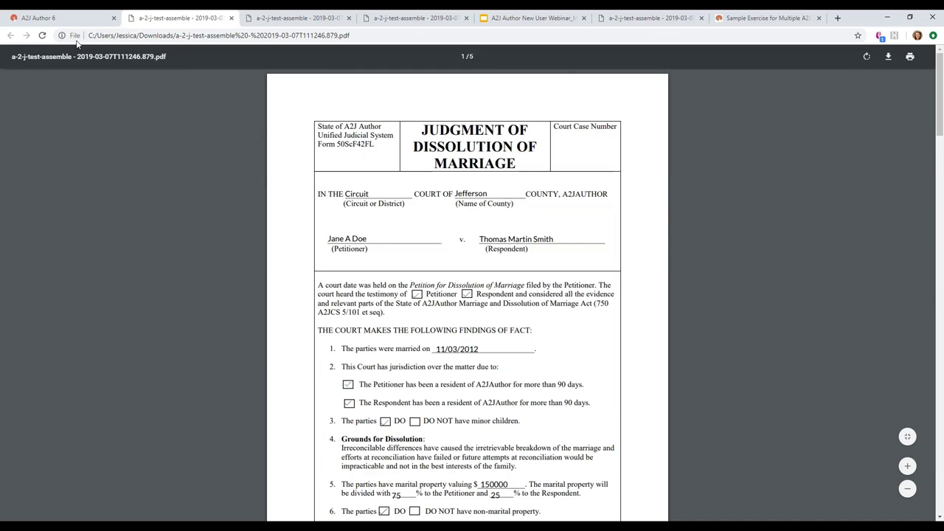
left_click(53, 22)
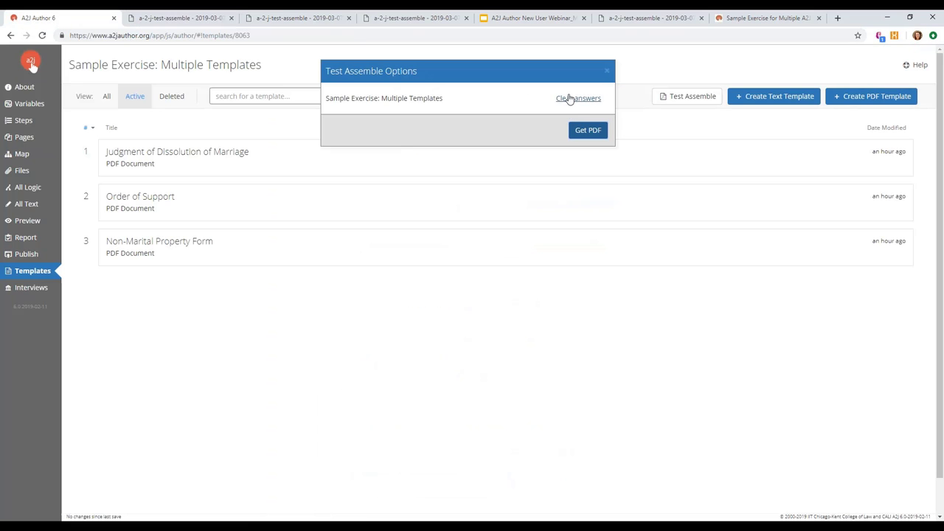
Clear the loaded test answers and load 'Multiple templates_two docs.anx' instead.
left_click(570, 98)
left_click(573, 98)
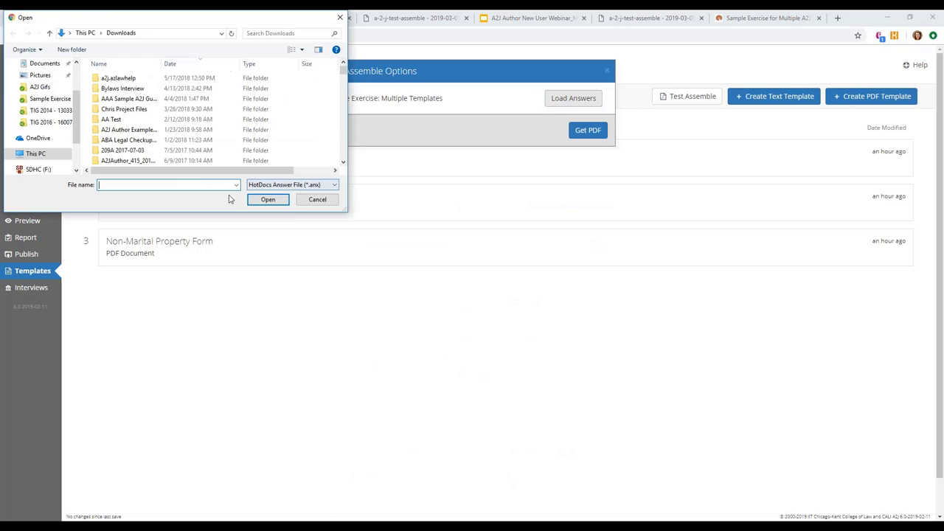
type("mul")
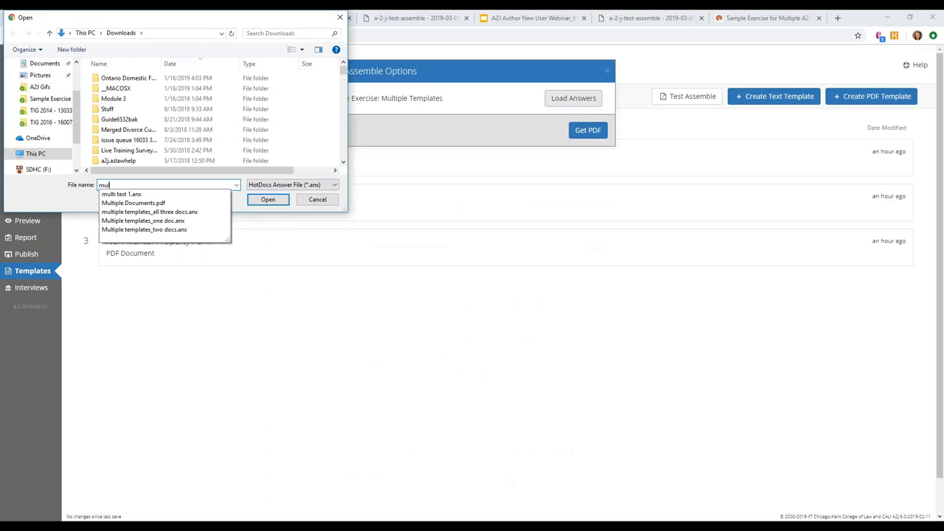
left_click(195, 230)
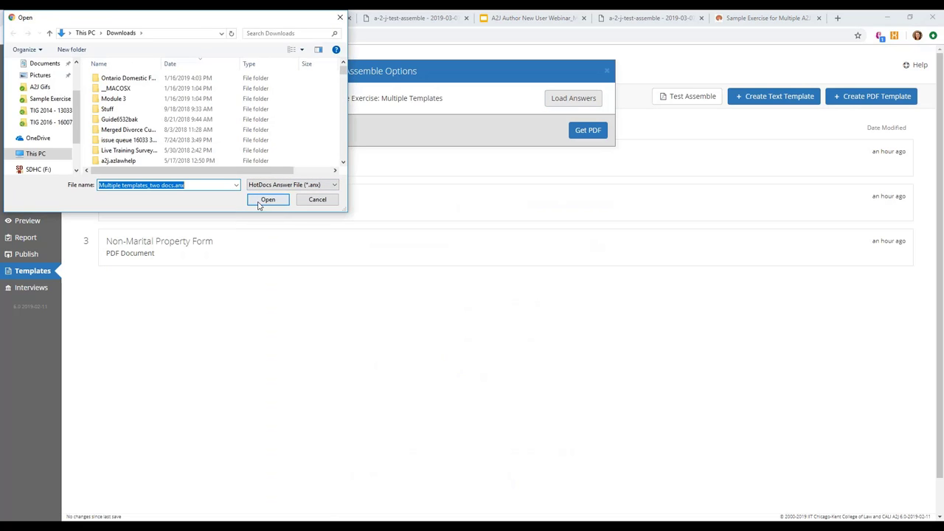
left_click(262, 201)
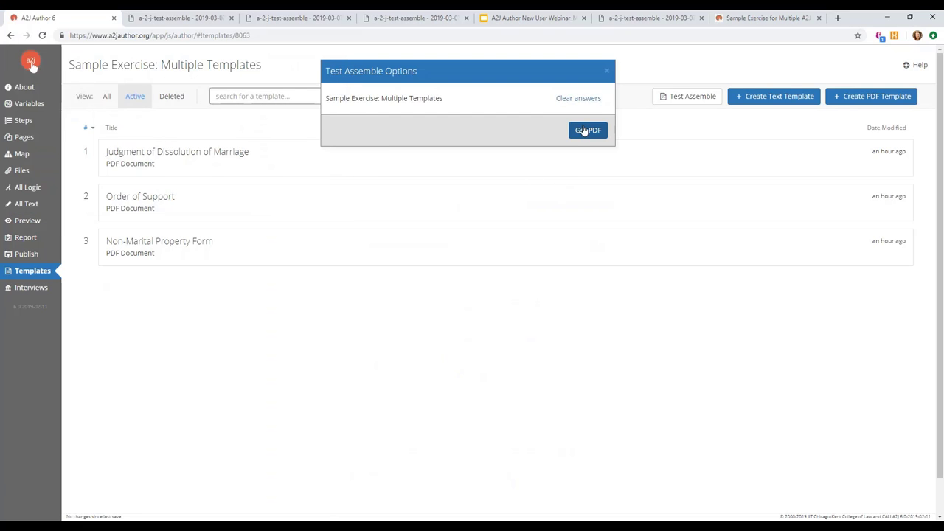
Assemble the PDF, save it to Downloads, and open the downloaded file.
left_click(584, 130)
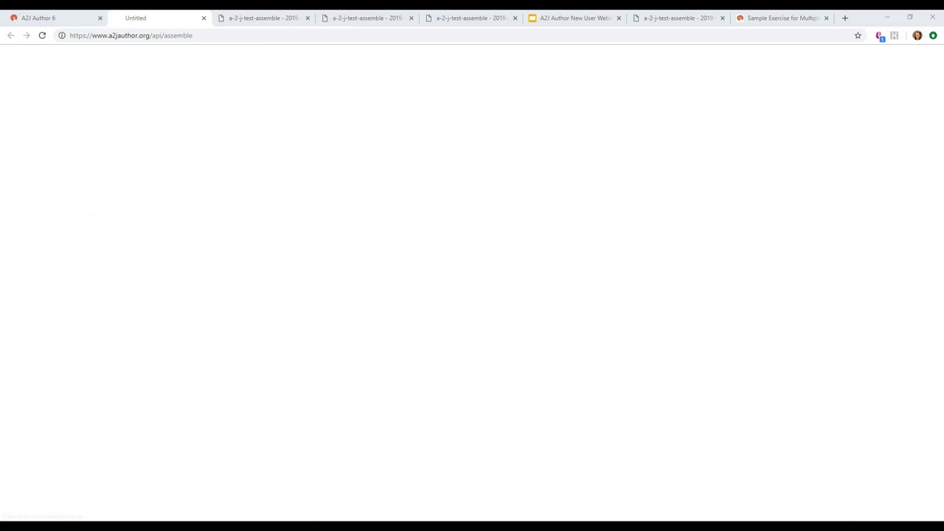
left_click(279, 197)
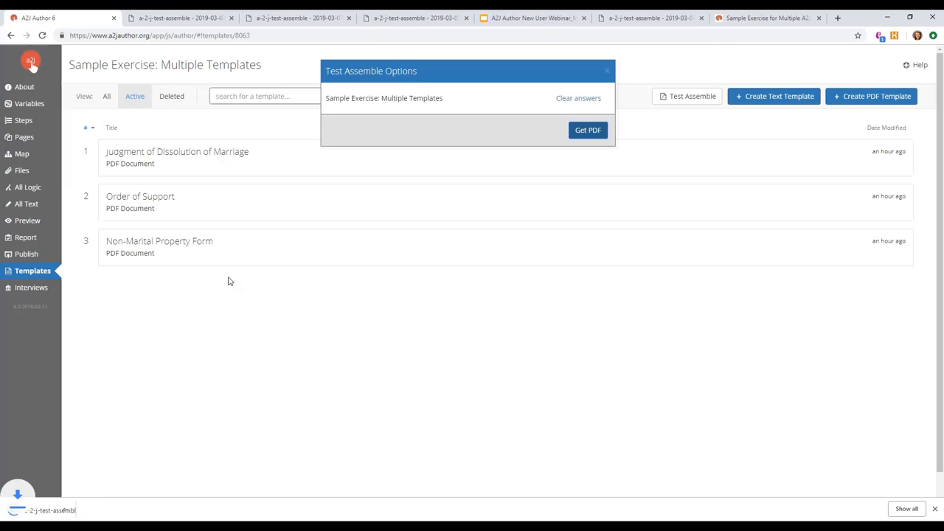
left_click(61, 504)
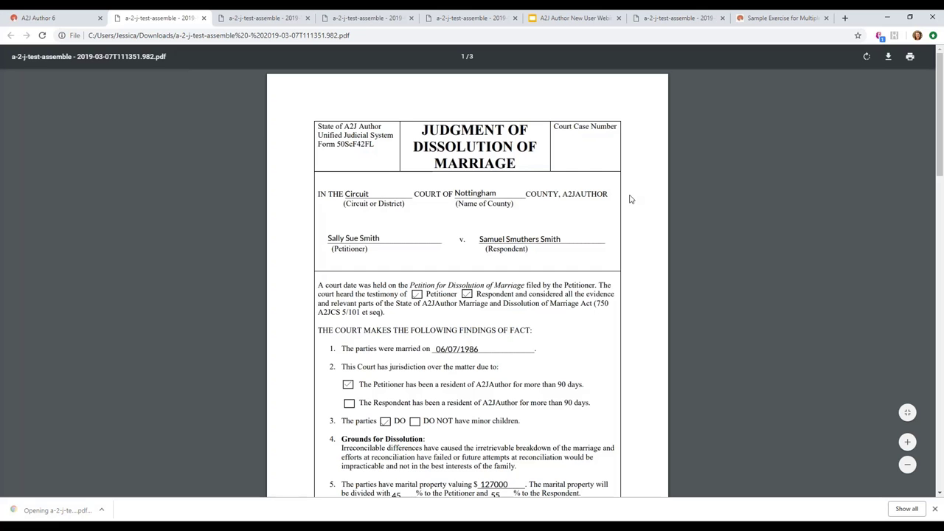
left_click_drag(938, 135, 937, 148)
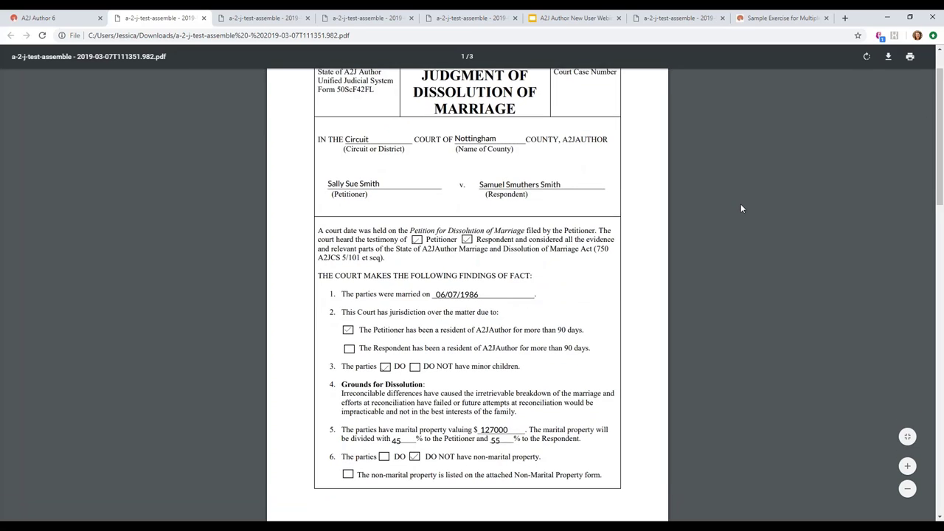
left_click_drag(938, 187, 937, 447)
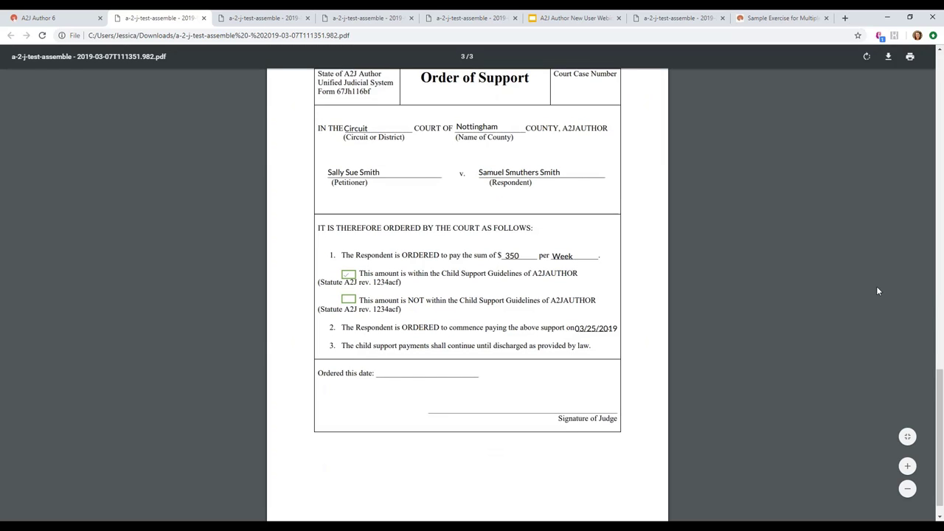
scroll(927, 361, "up", 1)
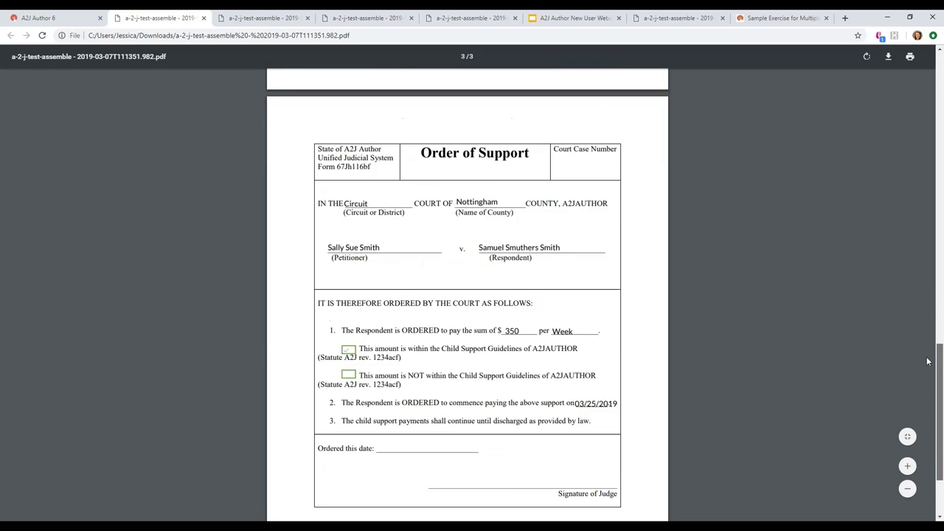
scroll(927, 361, "up", 15)
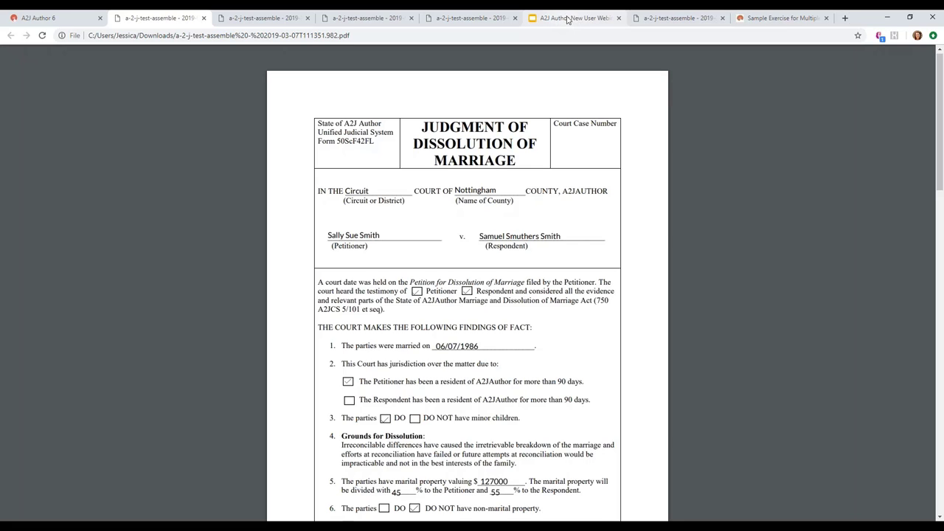
left_click(568, 20)
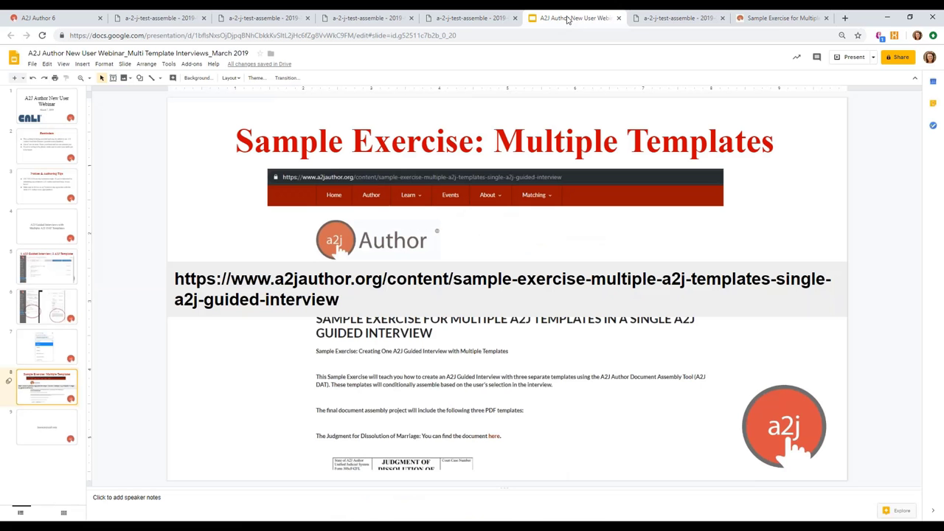
Present the deck full screen starting from slide 9, the contact slide.
left_click(46, 422)
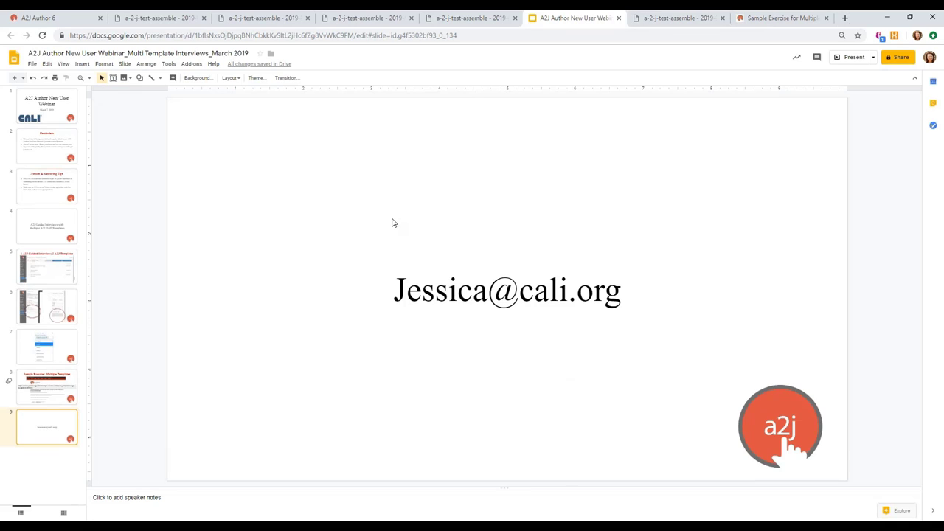
left_click(853, 58)
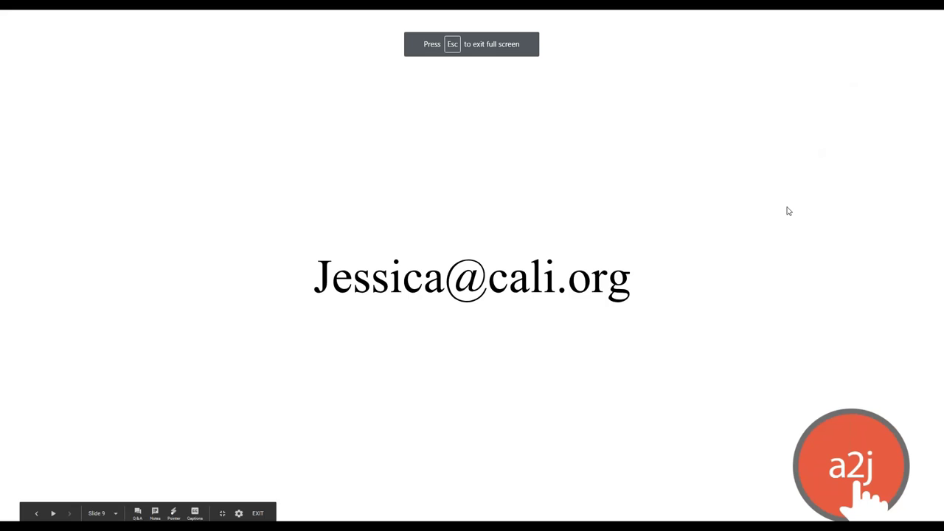